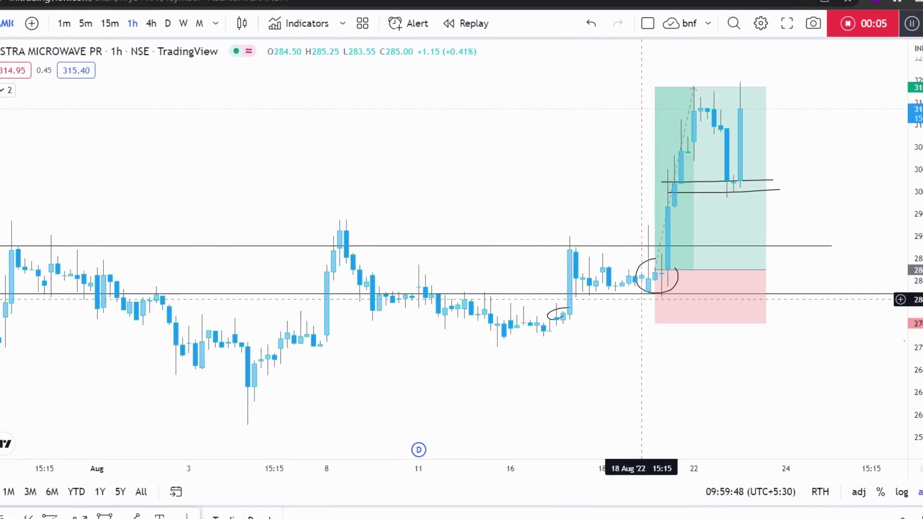
Circle the 19 August candles around the 300 level twice with freehand brush strokes
left_click(659, 274)
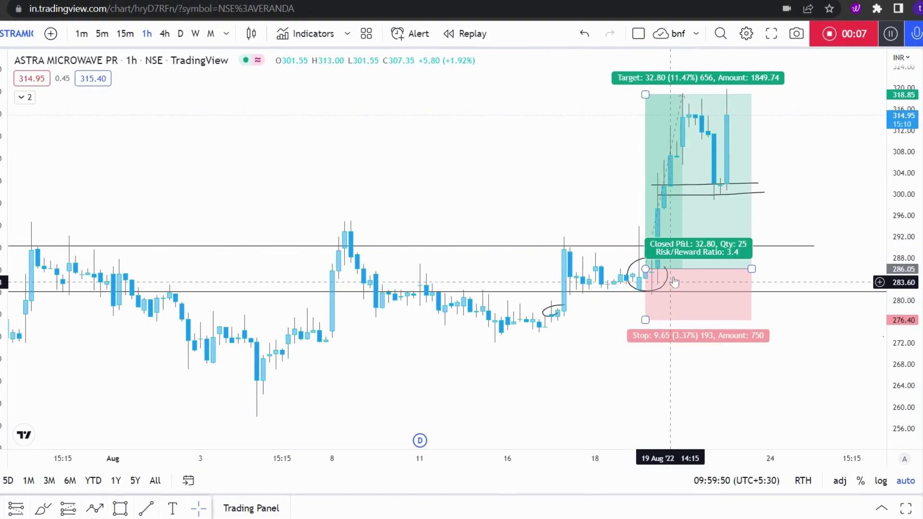
left_click_drag(706, 406, 621, 407)
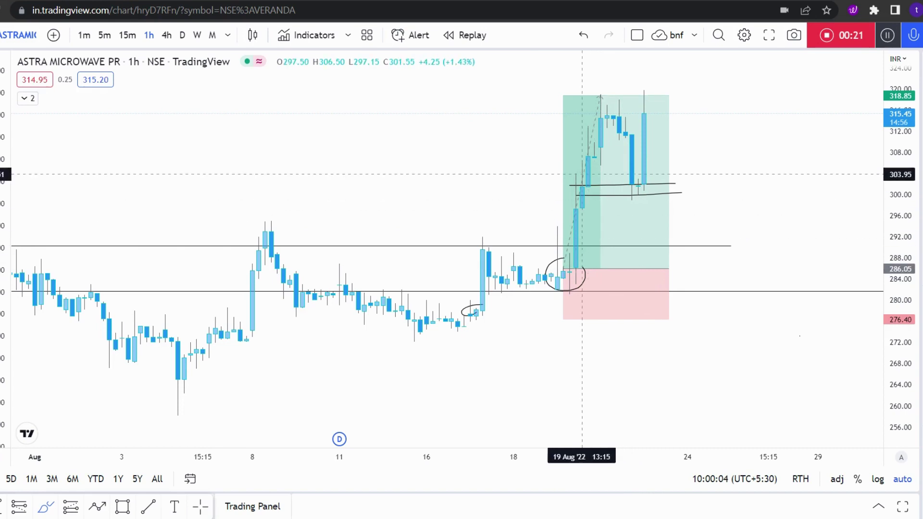
left_click(587, 180)
left_click_drag(587, 178, 587, 176)
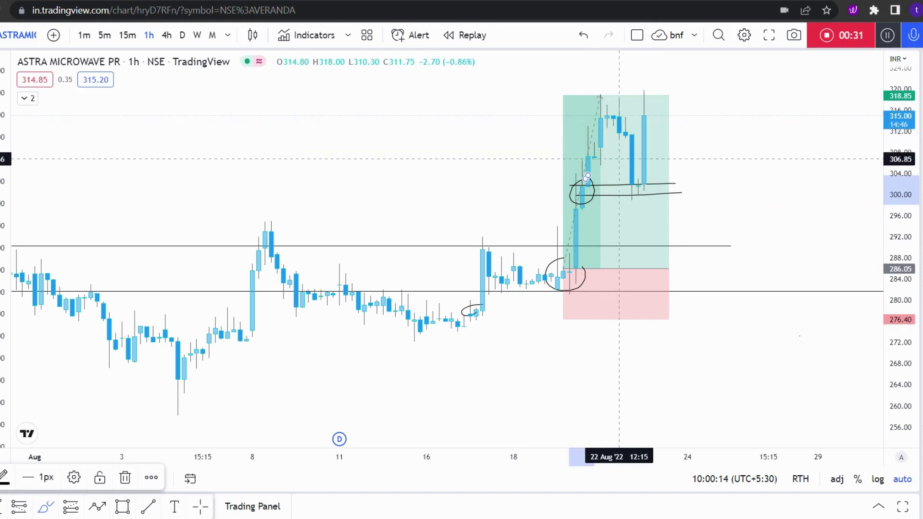
key("Escape")
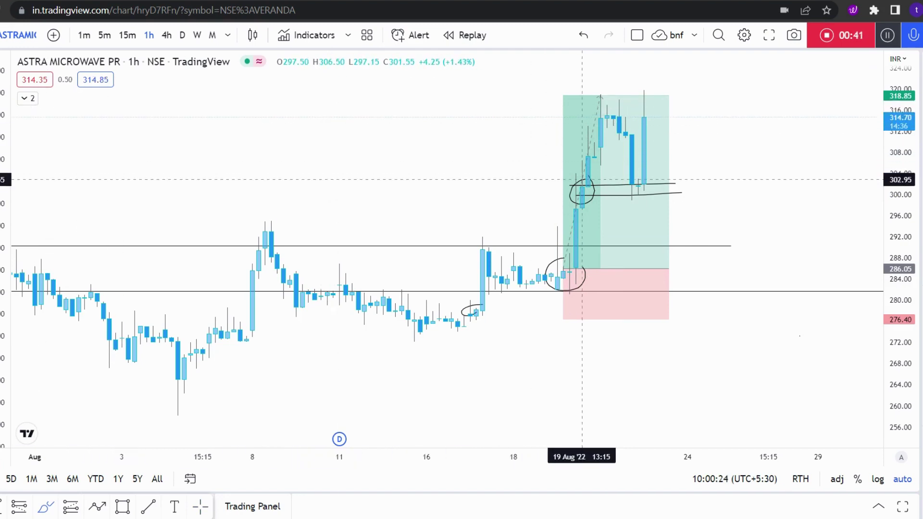
left_click(576, 177)
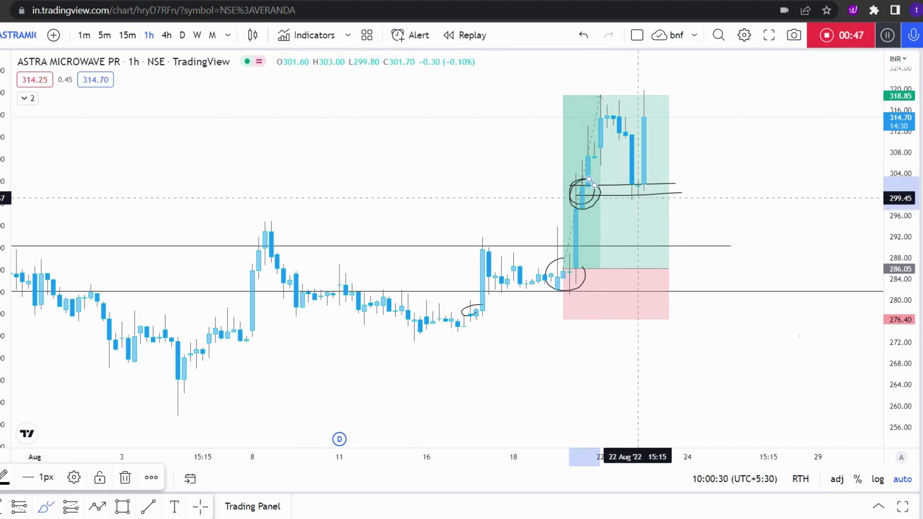
Brush a short horizontal line just below the 300 support lines and a vertical stroke crossing their ends
left_click_drag(617, 203, 681, 202)
left_click_drag(657, 172, 662, 195)
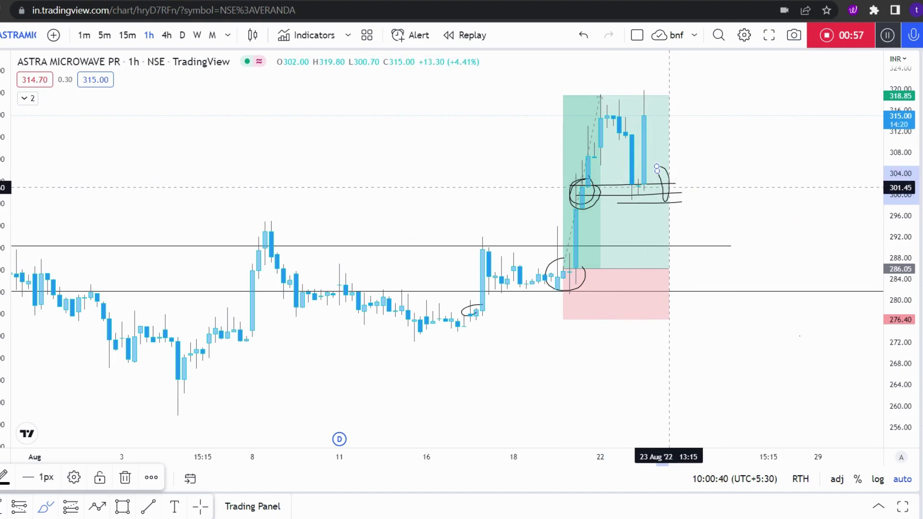
scroll(673, 188, "down", 6)
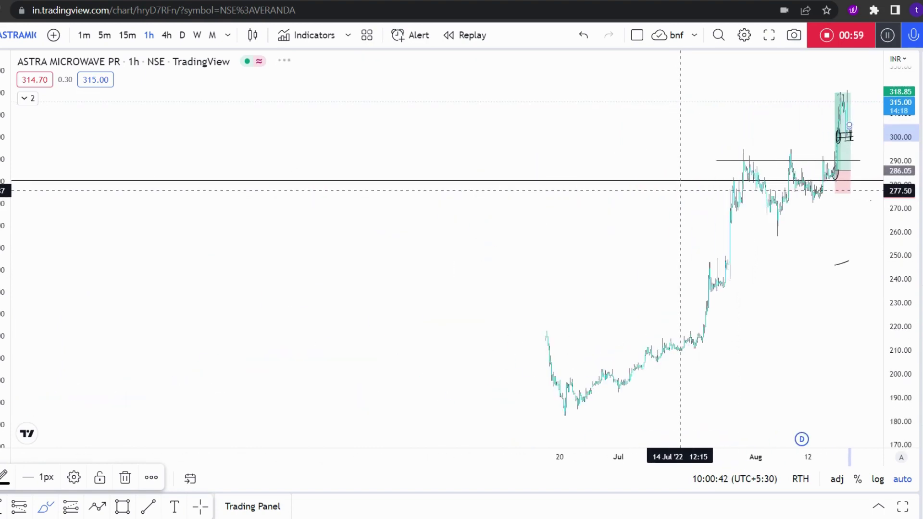
key("Escape")
Sketch a rising zigzag with two peaks above the January–February 2022 candles and circle the end of its final drop
left_click_drag(363, 202, 398, 282)
left_click_drag(231, 124, 400, 191)
scroll(400, 192, "left", 10)
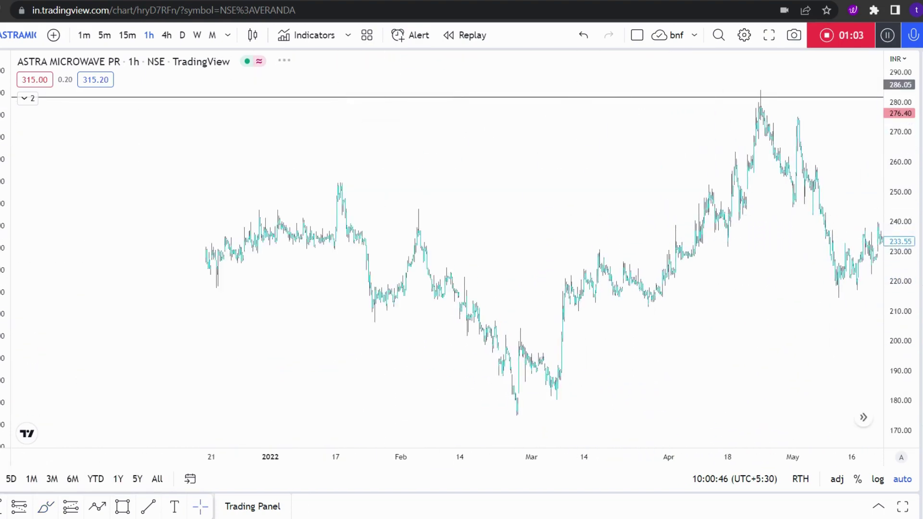
mouse_move(296, 185)
left_mouse_down()
mouse_move(374, 109)
mouse_move(406, 158)
mouse_move(482, 92)
mouse_move(498, 145)
mouse_move(498, 132)
mouse_move(485, 138)
mouse_move(504, 137)
mouse_move(498, 132)
left_mouse_up()
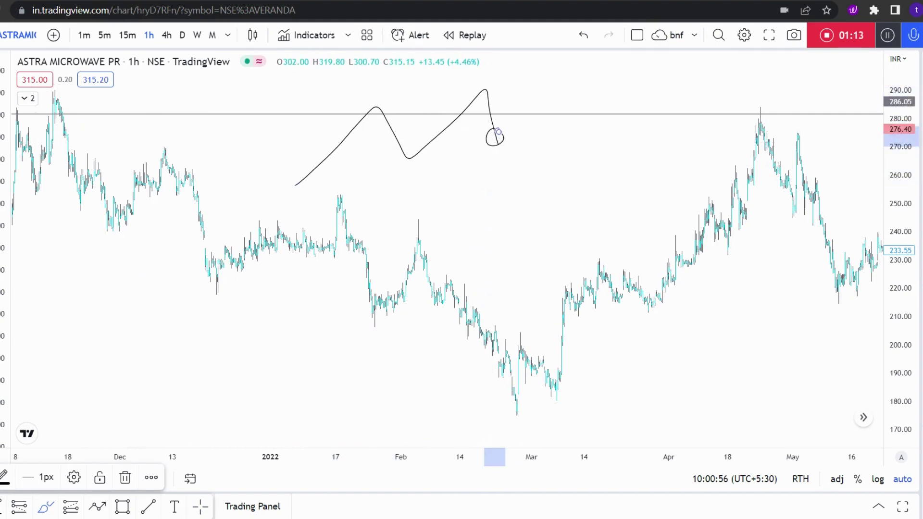
Brush a series of stepped, rising dashes in the empty space after the latest candle, ending with downward curves
left_click_drag(509, 235, 154, 330)
left_click_drag(562, 255, 159, 327)
scroll(321, 315, "up", 6)
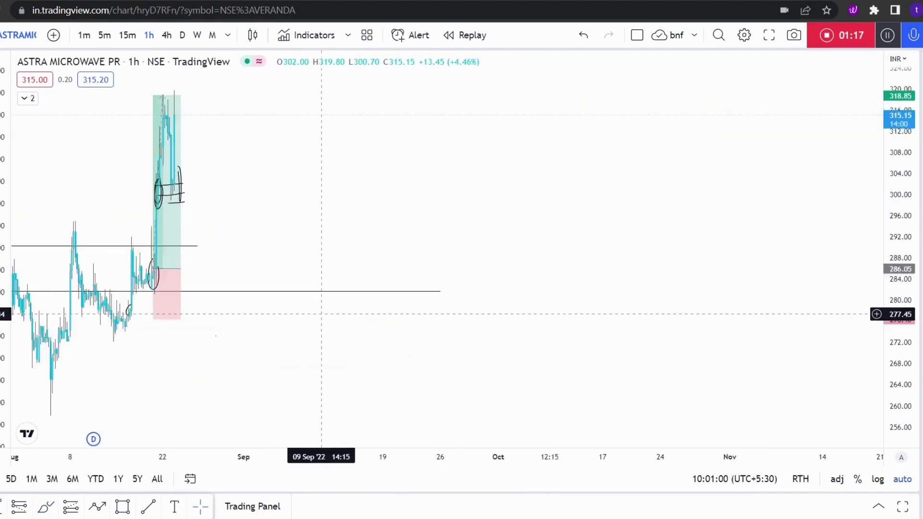
left_click_drag(288, 293, 498, 248)
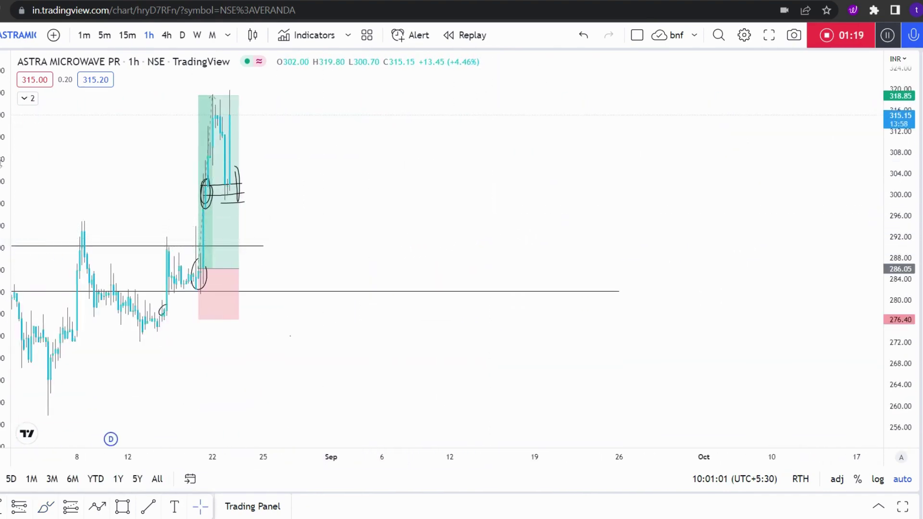
left_click_drag(367, 118, 421, 119)
left_click_drag(446, 105, 563, 91)
left_click_drag(613, 83, 687, 73)
left_click_drag(727, 73, 806, 98)
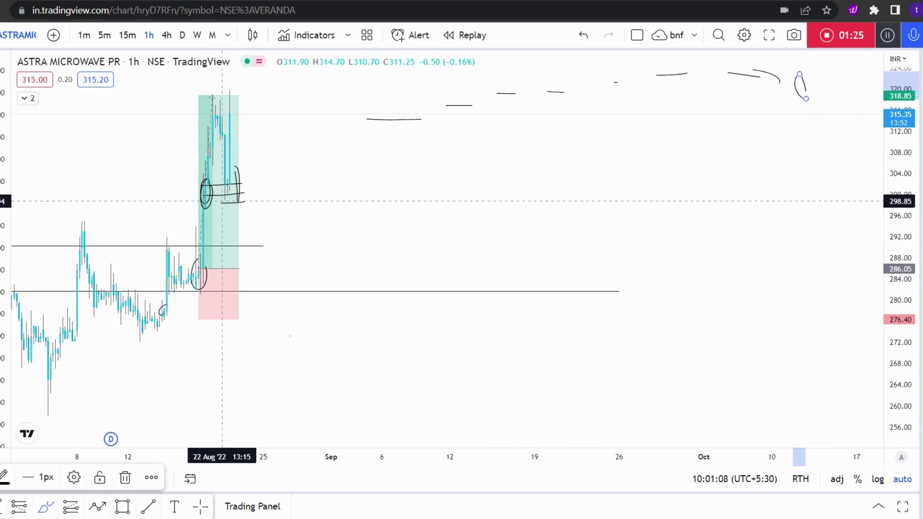
Sketch a possible drop below the latest candle, plus a wavy recovery and a flat line beneath the dashes
mouse_move(230, 184)
left_mouse_down()
mouse_move(240, 237)
mouse_move(271, 228)
left_mouse_up()
mouse_move(372, 134)
left_mouse_down()
mouse_move(464, 148)
mouse_move(515, 117)
left_mouse_up()
left_click_drag(528, 116, 634, 123)
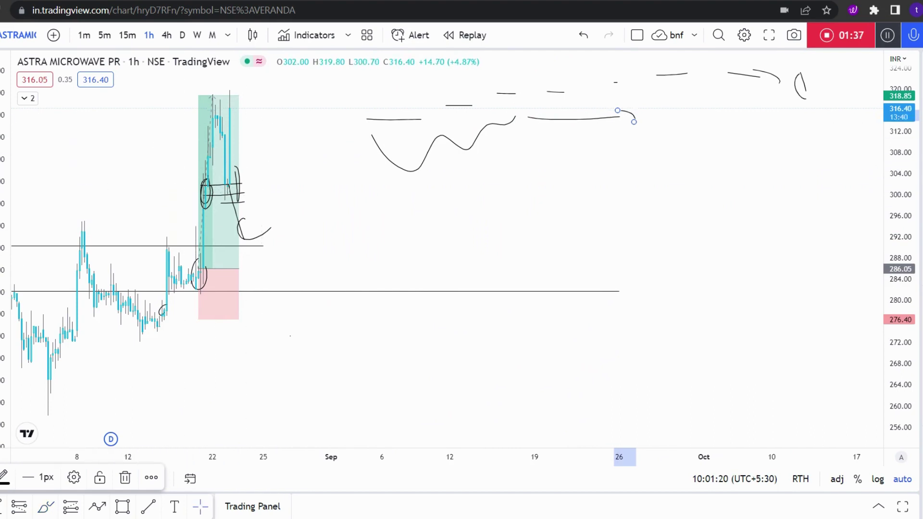
Remove all drawings from the Astra Microwave chart
left_click_drag(103, 164, 485, 165)
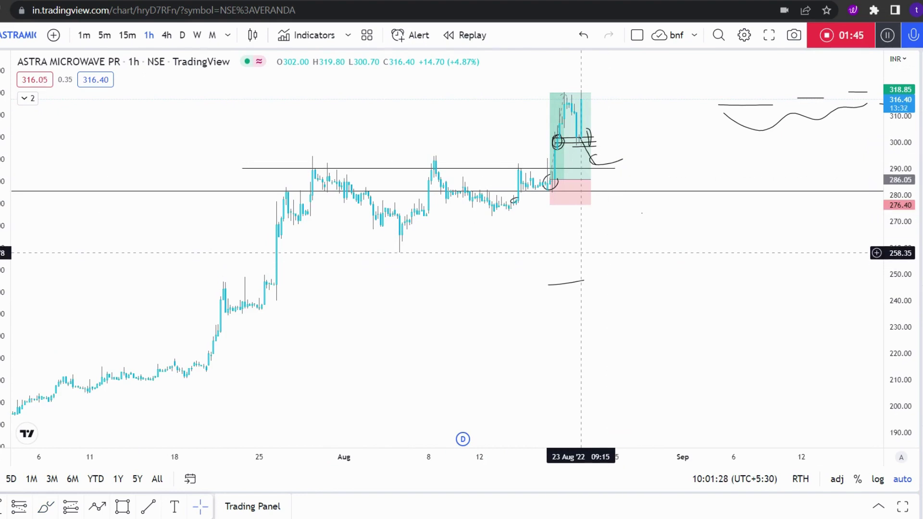
right_click(581, 252)
left_click(648, 448)
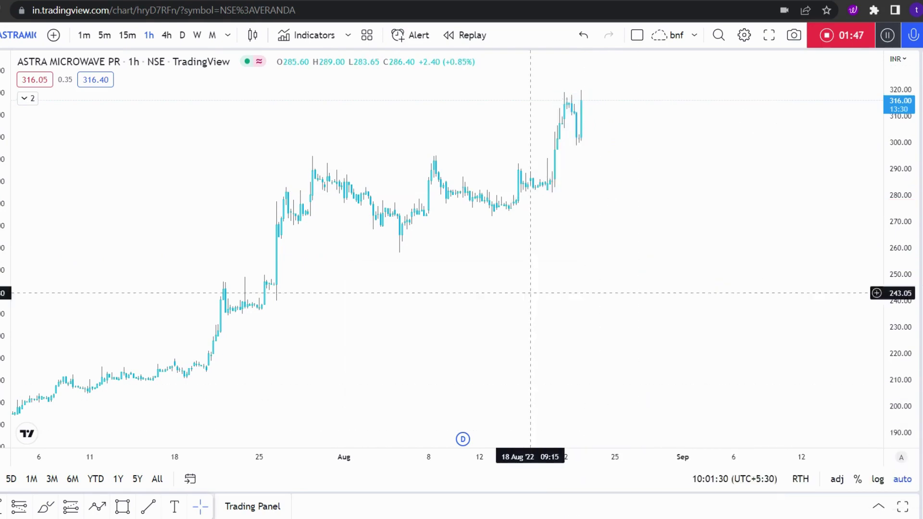
Sketch a rising zigzag with two peaks and a final pullback in the empty area from mid-September to mid-October
left_click_drag(460, 373, 885, 383)
left_click_drag(472, 263, 513, 264)
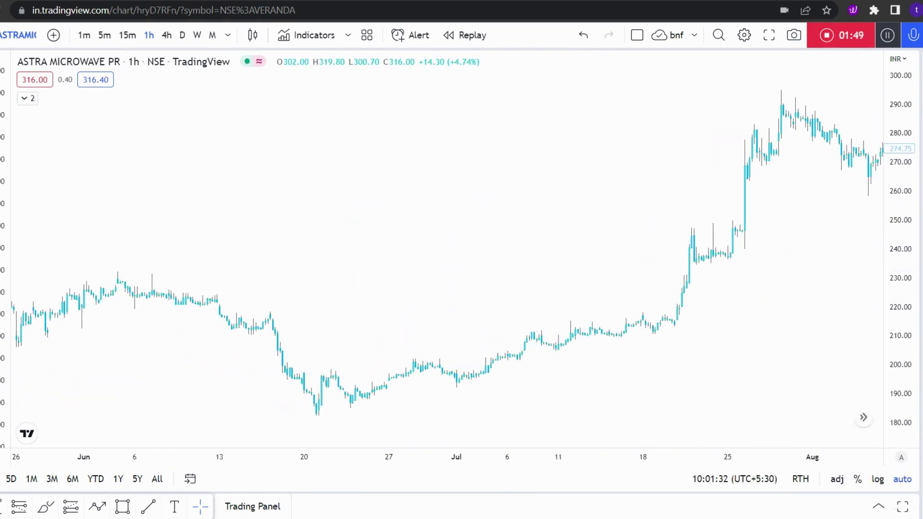
left_click_drag(445, 145, 24, 216)
left_click_drag(725, 214, 77, 267)
scroll(551, 211, "down", 5)
scroll(76, 267, "right", 5)
mouse_move(185, 323)
left_mouse_down()
mouse_move(233, 257)
mouse_move(279, 232)
mouse_move(300, 274)
mouse_move(391, 147)
mouse_move(413, 194)
left_mouse_up()
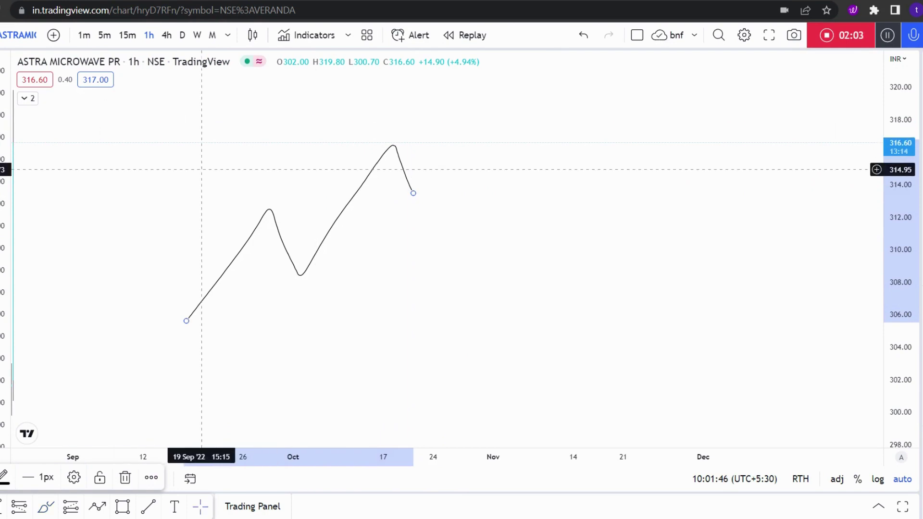
Return to the recent candles and switch the chart to the daily interval
left_click_drag(221, 159, 612, 154)
left_click_drag(373, 201, 593, 232)
scroll(592, 269, "up", 6)
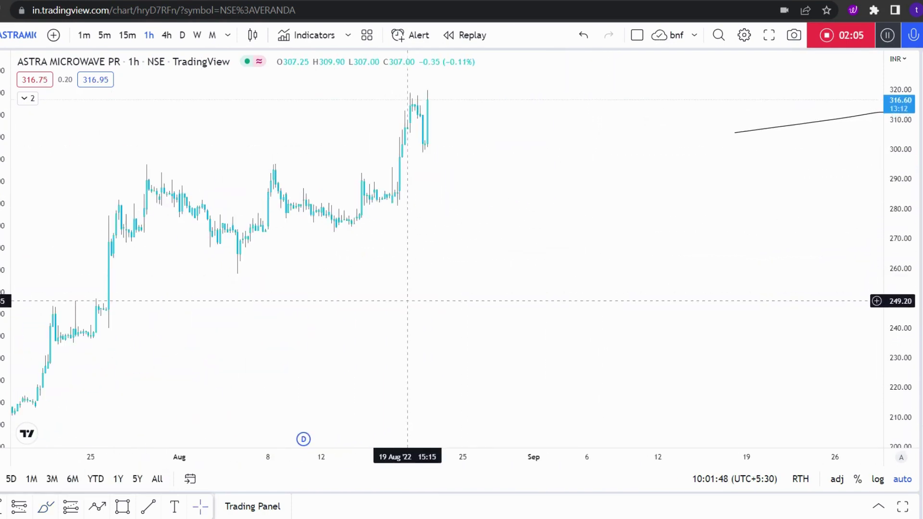
left_click_drag(423, 293, 515, 274)
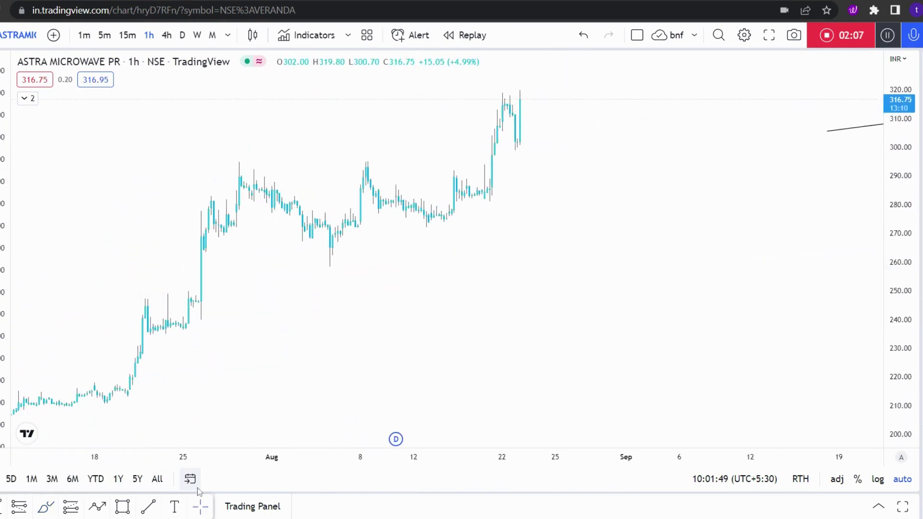
left_click(182, 35)
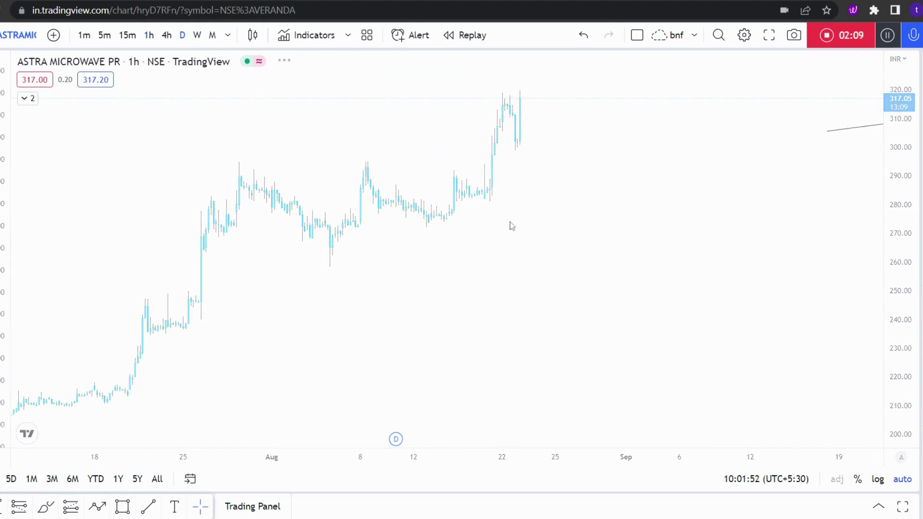
Draw a rectangular zone from about 272 to 280 over the August consolidation, extending from late July to mid-September
scroll(501, 216, "up", 3)
left_click_drag(501, 211, 787, 200)
left_click_drag(882, 176, 882, 237)
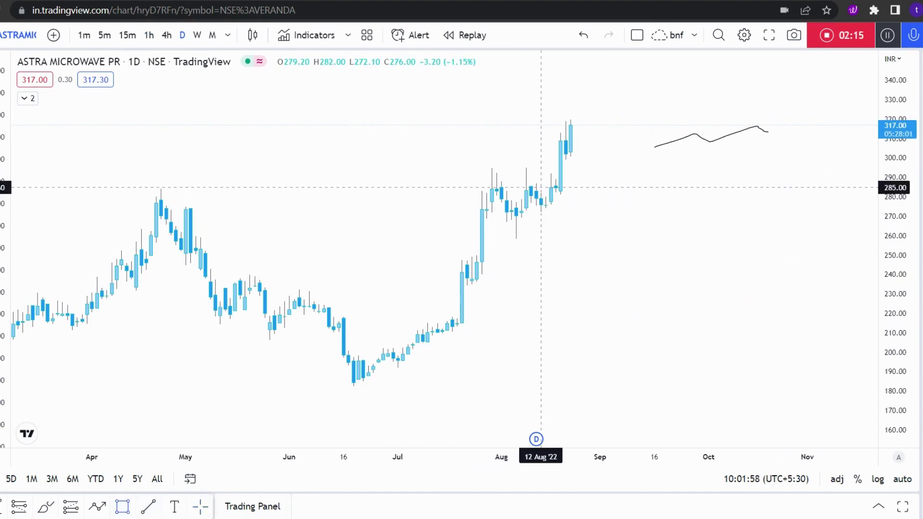
left_click_drag(535, 198, 644, 210)
left_click_drag(535, 210, 485, 212)
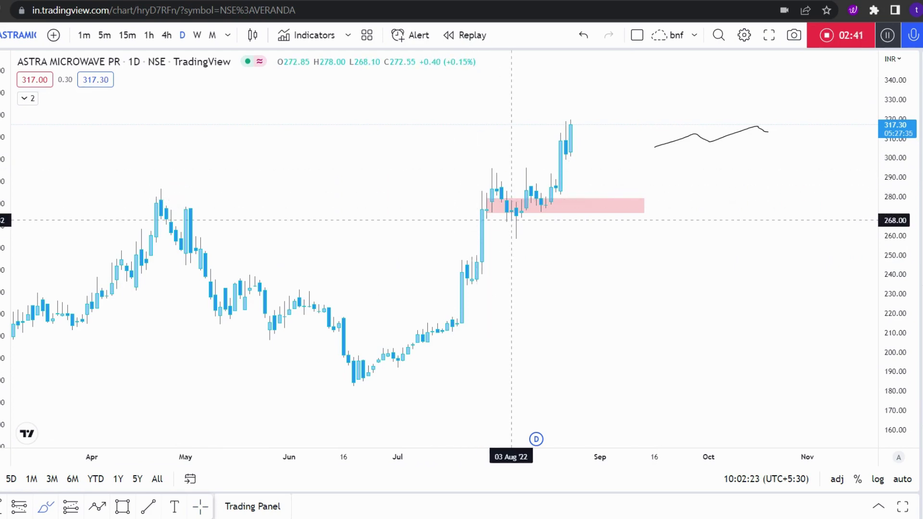
Switch to the weekly interval and draw a rectangular zone from 213.85 to 184.55, spanning 20 Sep '21 to 02 Jan '23
left_click(196, 43)
mouse_move(895, 139)
left_mouse_down()
mouse_move(905, 304)
mouse_move(793, 334)
left_mouse_up()
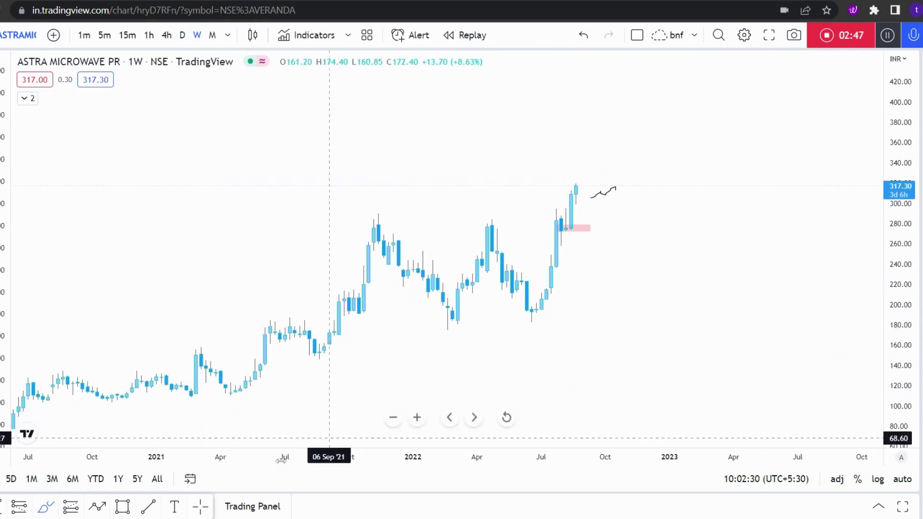
mouse_move(339, 291)
left_mouse_down()
mouse_move(371, 305)
mouse_move(600, 328)
mouse_move(669, 320)
left_mouse_up()
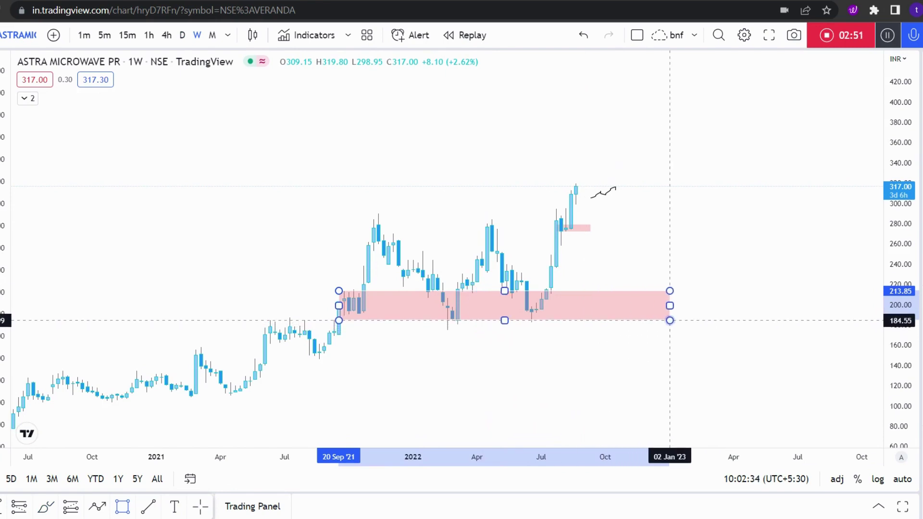
Brush a U-shaped curve under the June–July 2022 candles inside the large weekly zone
left_click_drag(628, 373, 651, 322)
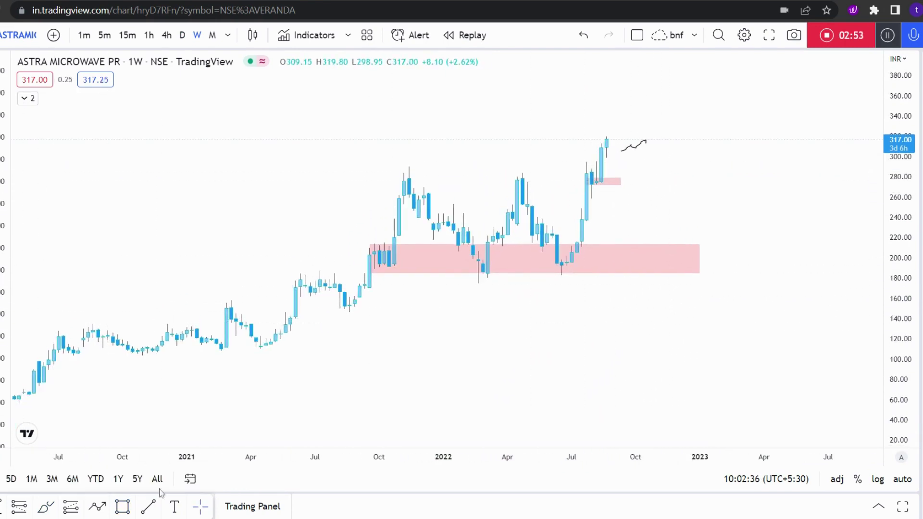
left_click(44, 508)
mouse_move(554, 250)
left_mouse_down()
mouse_move(575, 259)
mouse_move(581, 252)
left_mouse_up()
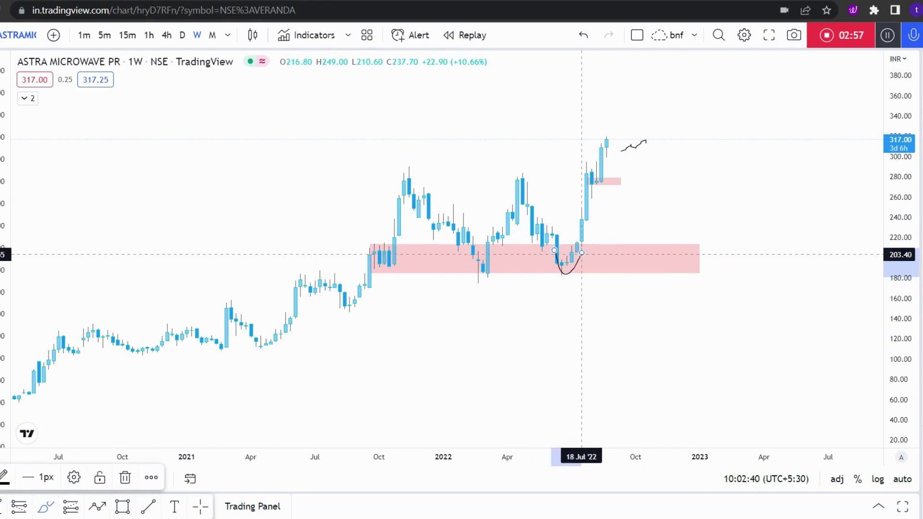
Load the NSE stock Deepak Nitrite and remove all existing drawings from its chart
type("DEEP")
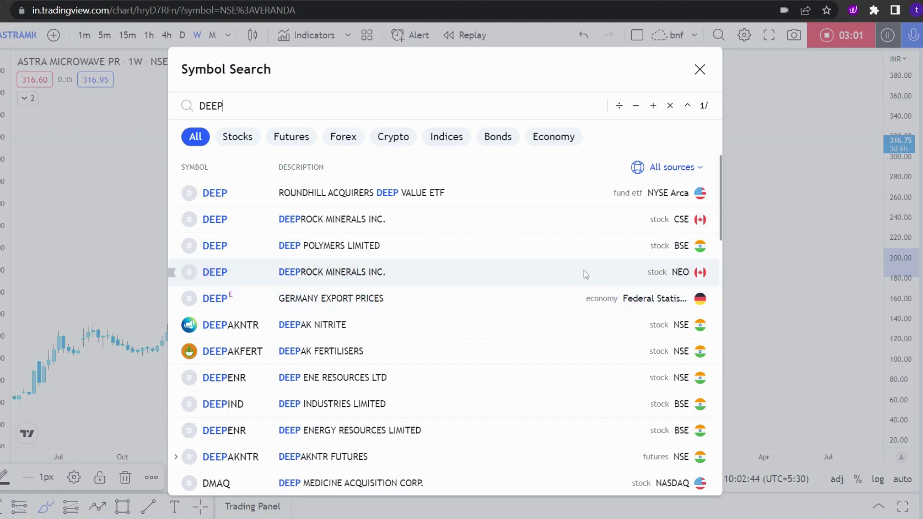
left_click(489, 325)
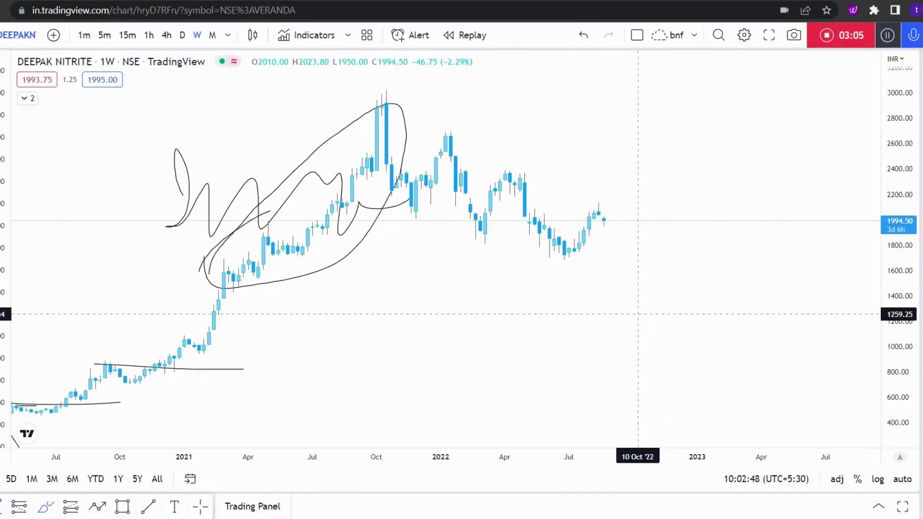
right_click(637, 314)
left_click(701, 454)
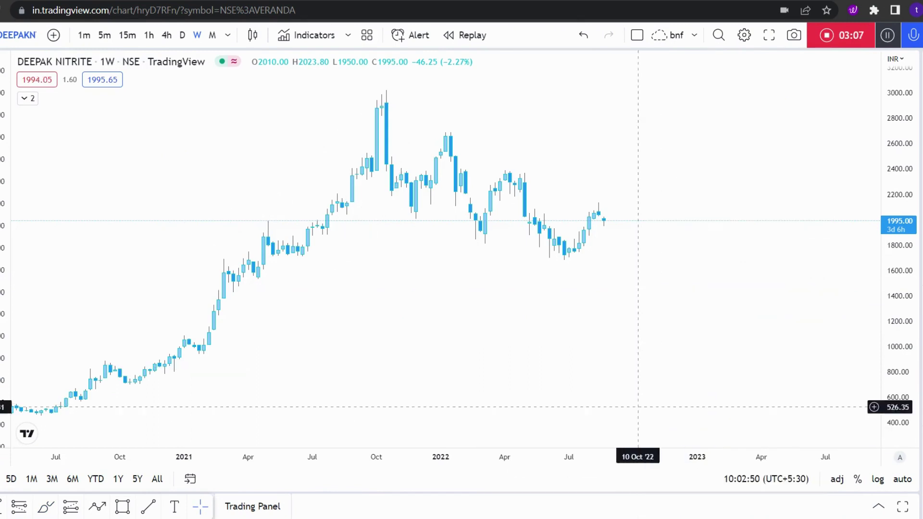
Draw a rectangular zone from about 2070 to 2165, spanning roughly late July 2021 to July 2022
left_click(123, 506)
left_click(327, 198)
left_click(569, 211)
Measure the price drop from the lower edge of the zone at May 2022 down to the mid-2022 lows
left_click(524, 293)
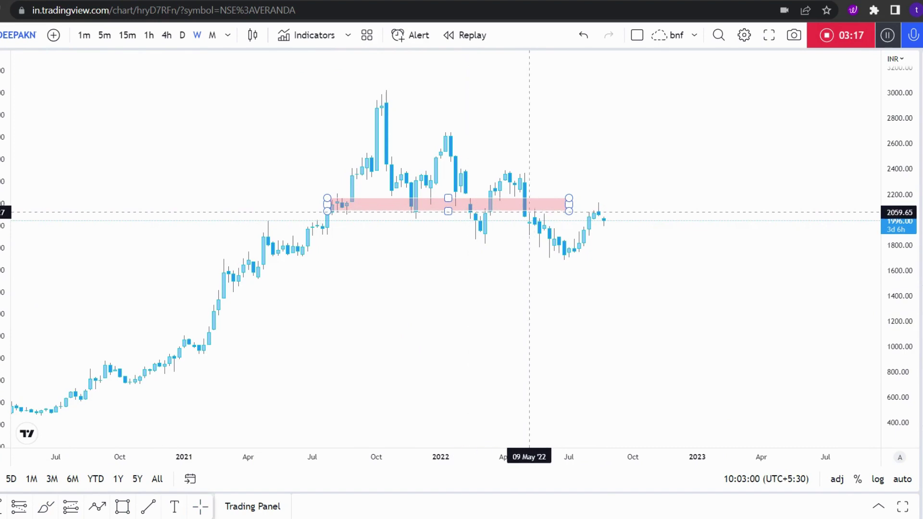
left_click(524, 212, "shift")
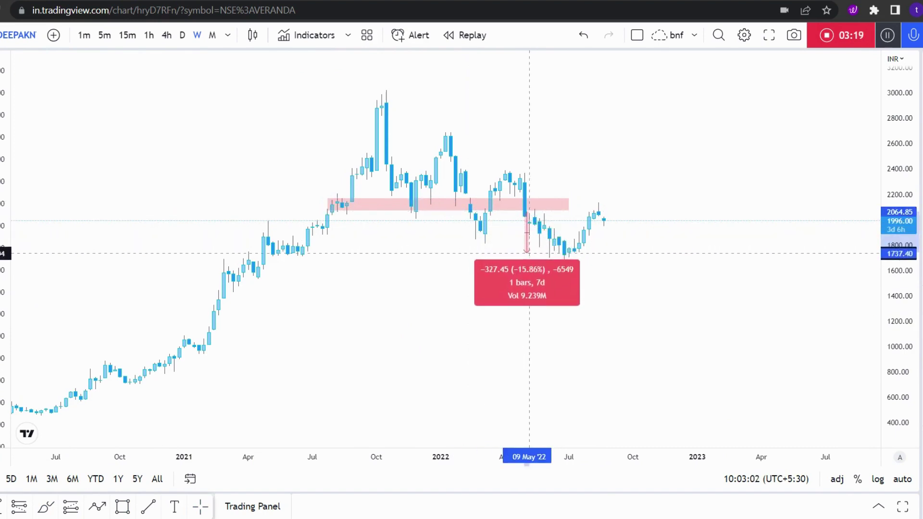
left_click(529, 261)
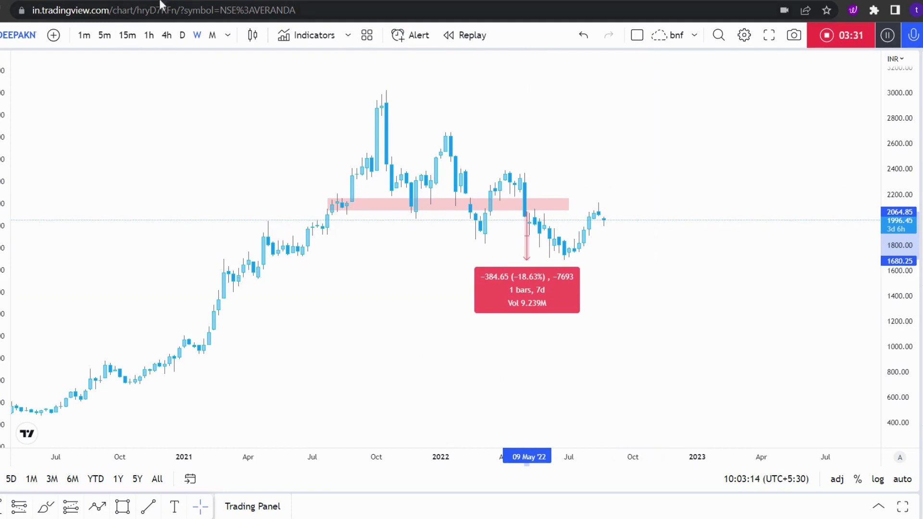
Switch the Deepak Nitrite chart to the daily interval and show the zone's full span
left_click(183, 35)
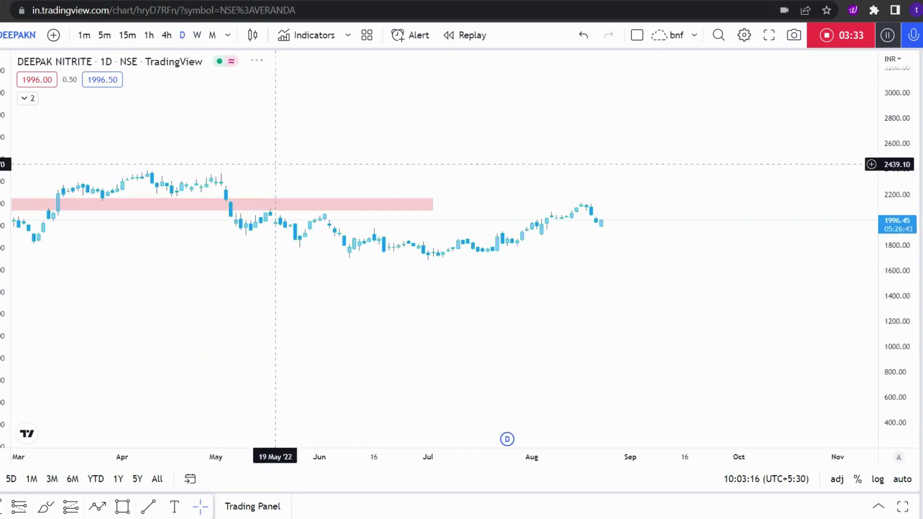
scroll(494, 264, "down", 4)
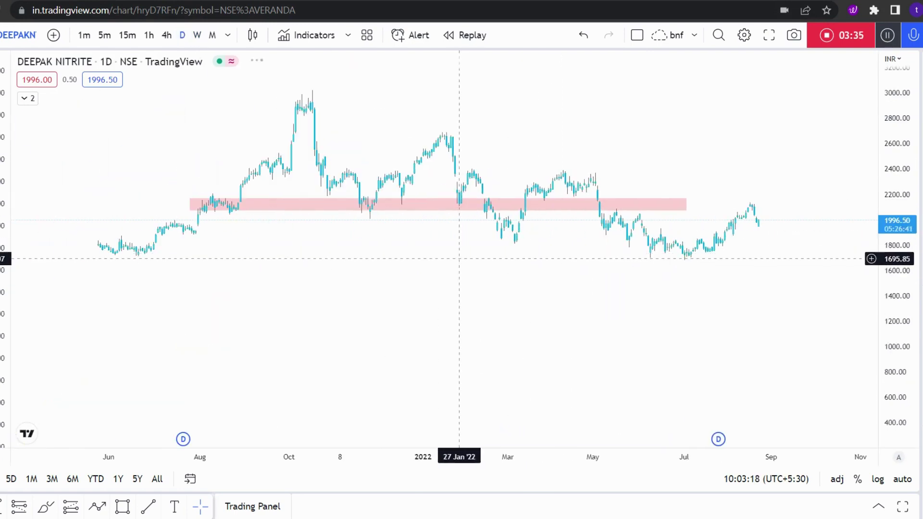